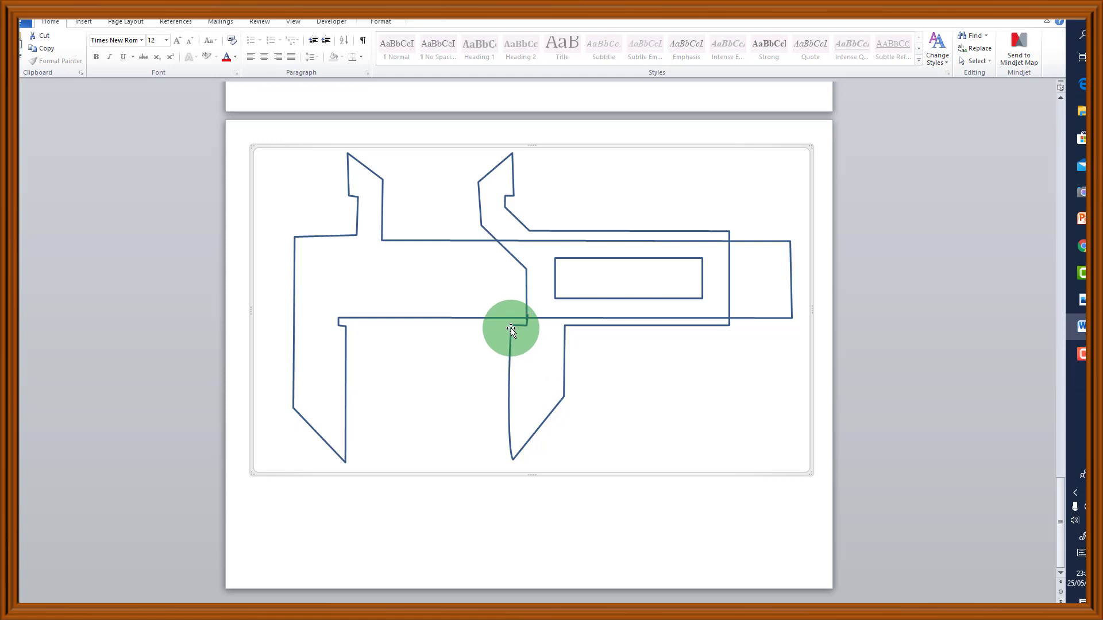
# Step: Edit the points of the sliding jaw shape and turn the lower jaw's curved inner edge into a straight segment
pyautogui.click(513, 459)
pyautogui.click(550, 416)
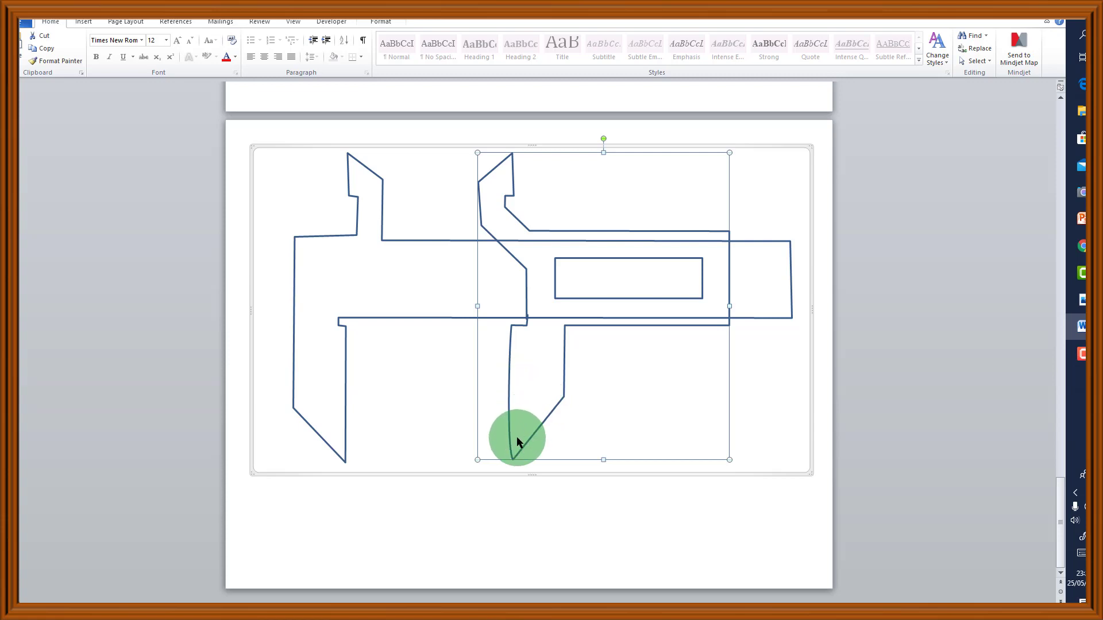
pyautogui.rightClick(477, 460)
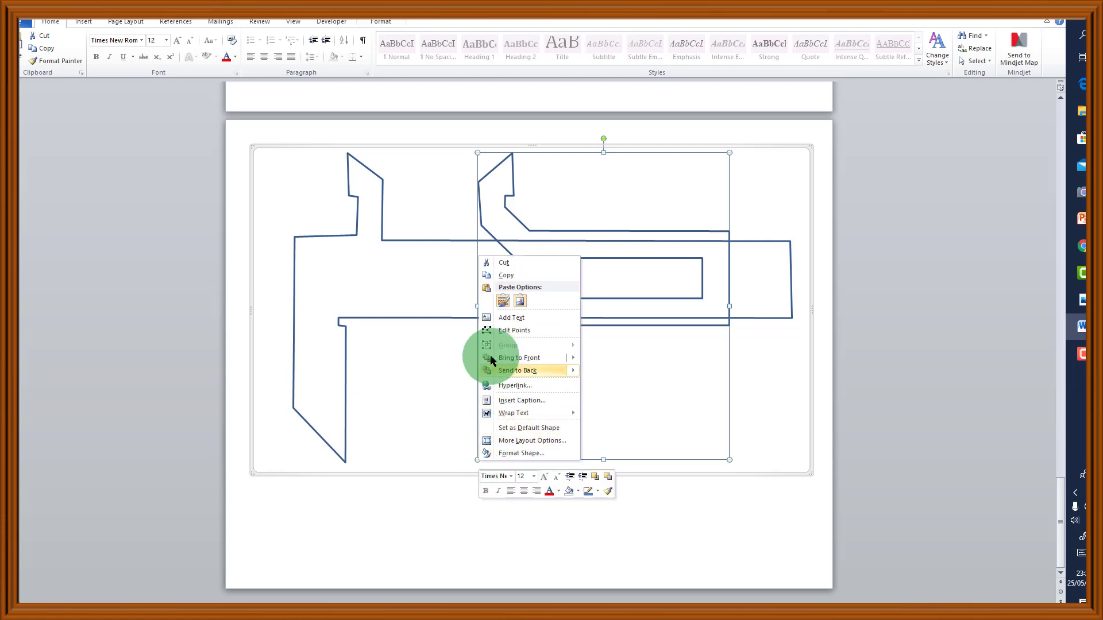
pyautogui.click(513, 331)
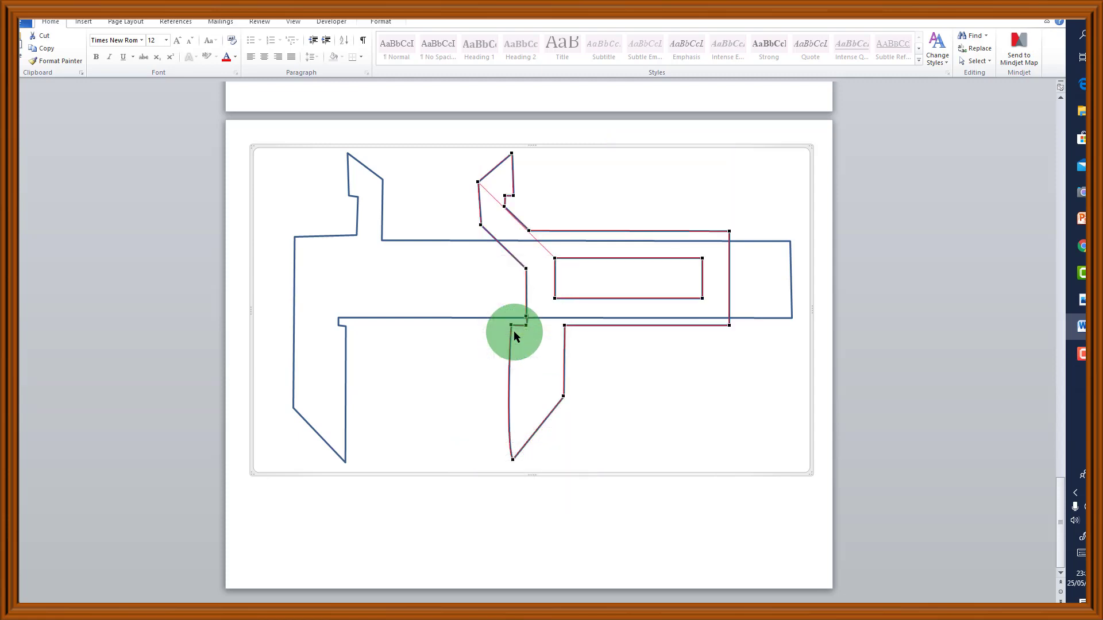
pyautogui.rightClick(508, 398)
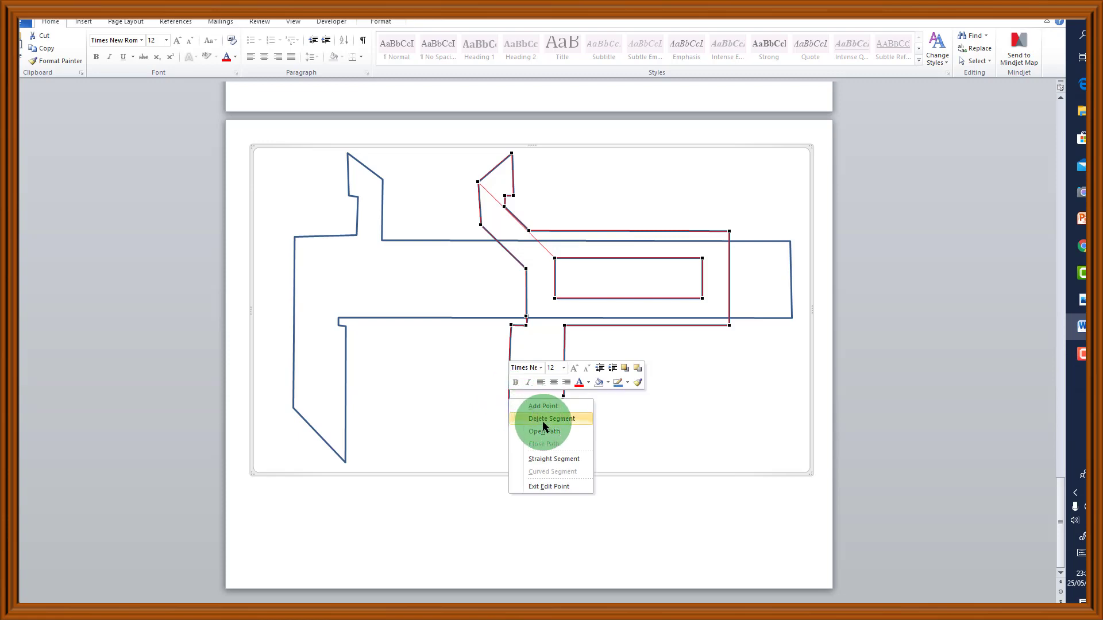
pyautogui.click(558, 463)
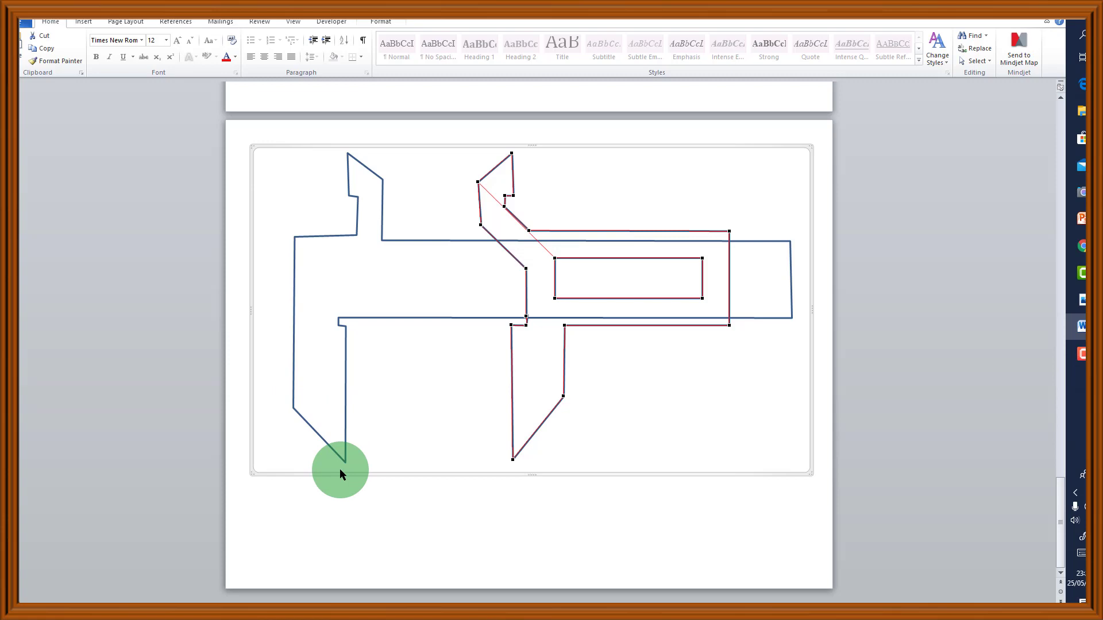
# Step: Try to reshape the fixed lower jaw's slanted tip edge as a curved segment, and undo the changes
pyautogui.click(320, 438)
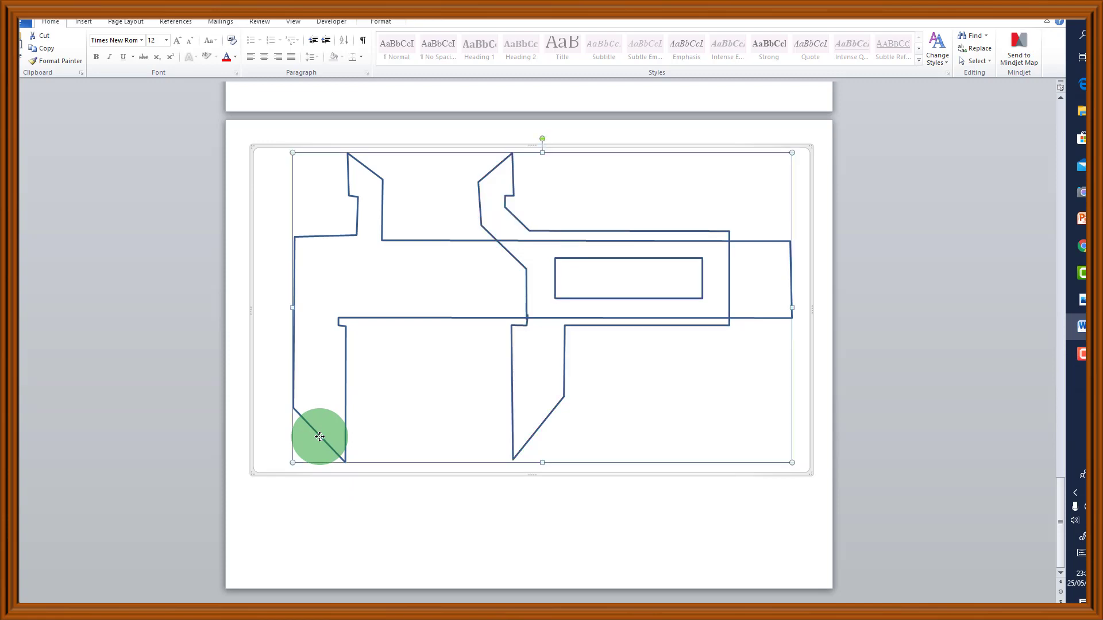
pyautogui.rightClick(320, 438)
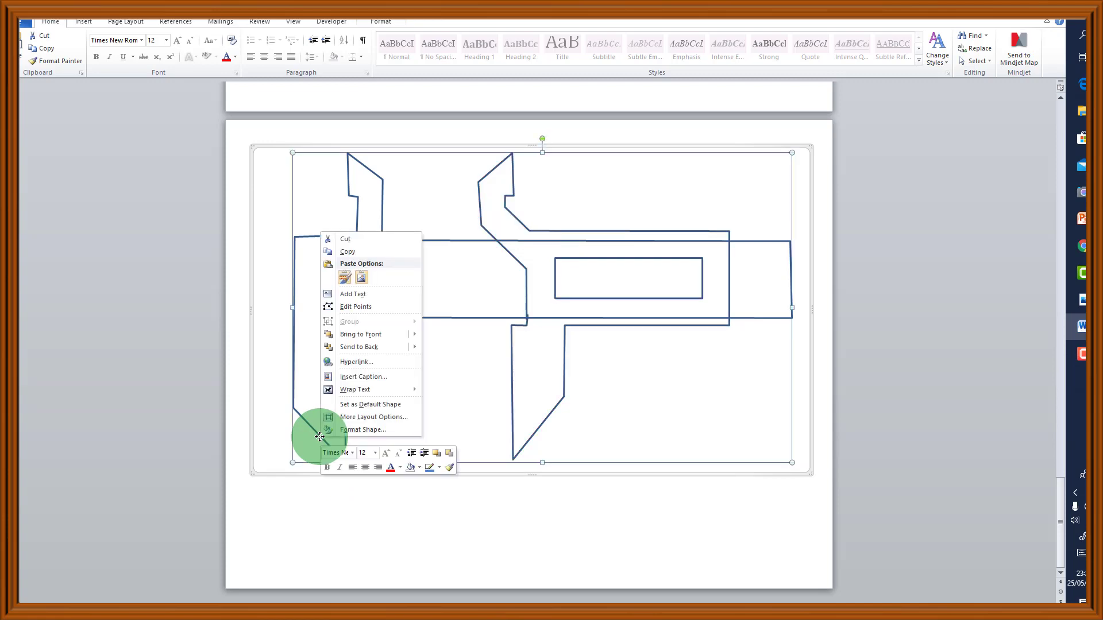
pyautogui.click(353, 307)
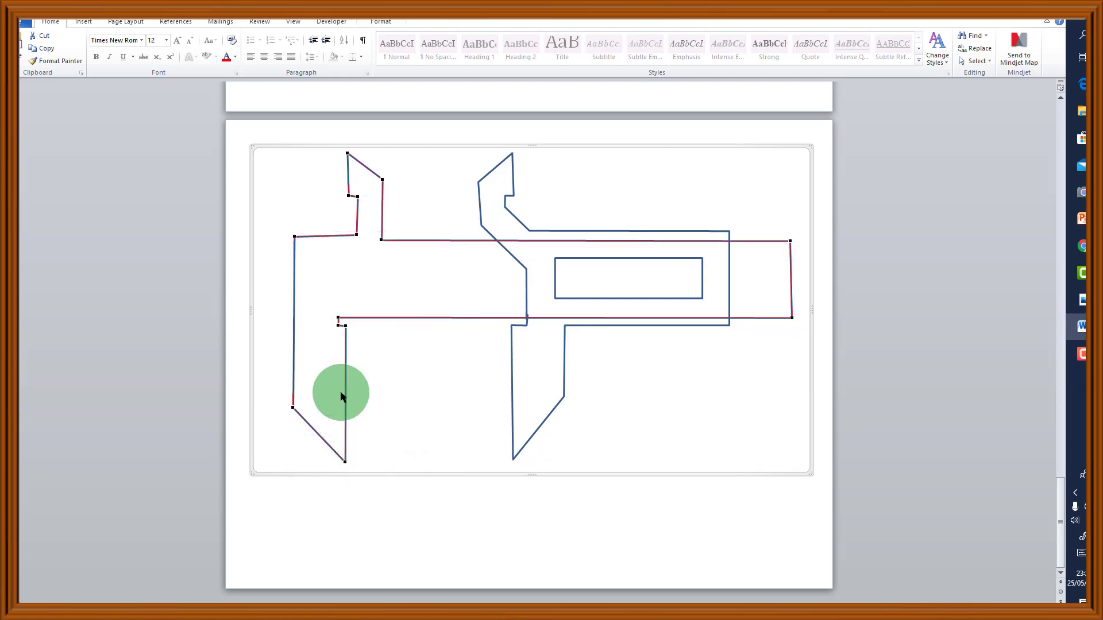
pyautogui.rightClick(318, 434)
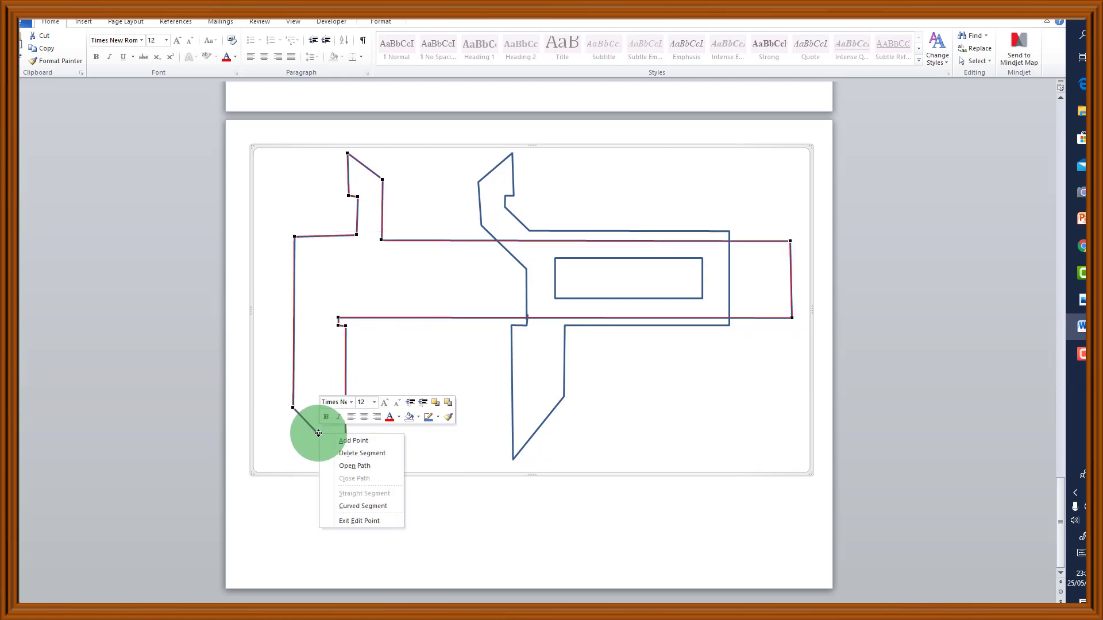
pyautogui.click(362, 507)
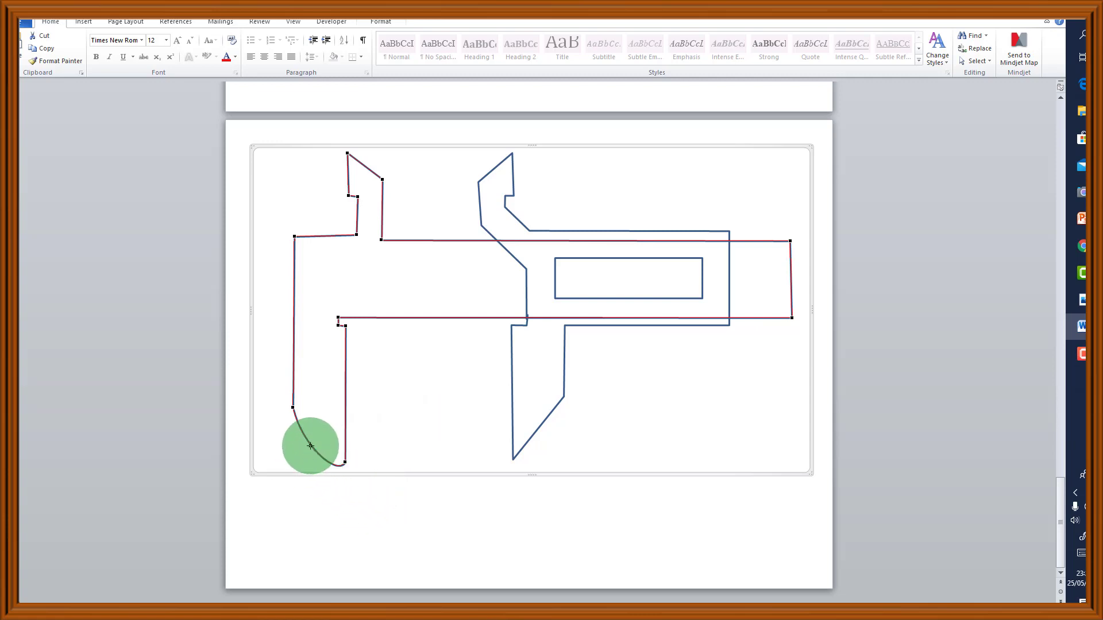
pyautogui.click(336, 464)
pyautogui.moveTo(334, 463)
pyautogui.mouseDown()
pyautogui.moveTo(308, 441)
pyautogui.moveTo(336, 467)
pyautogui.moveTo(313, 460)
pyautogui.moveTo(325, 448)
pyautogui.moveTo(332, 461)
pyautogui.mouseUp()
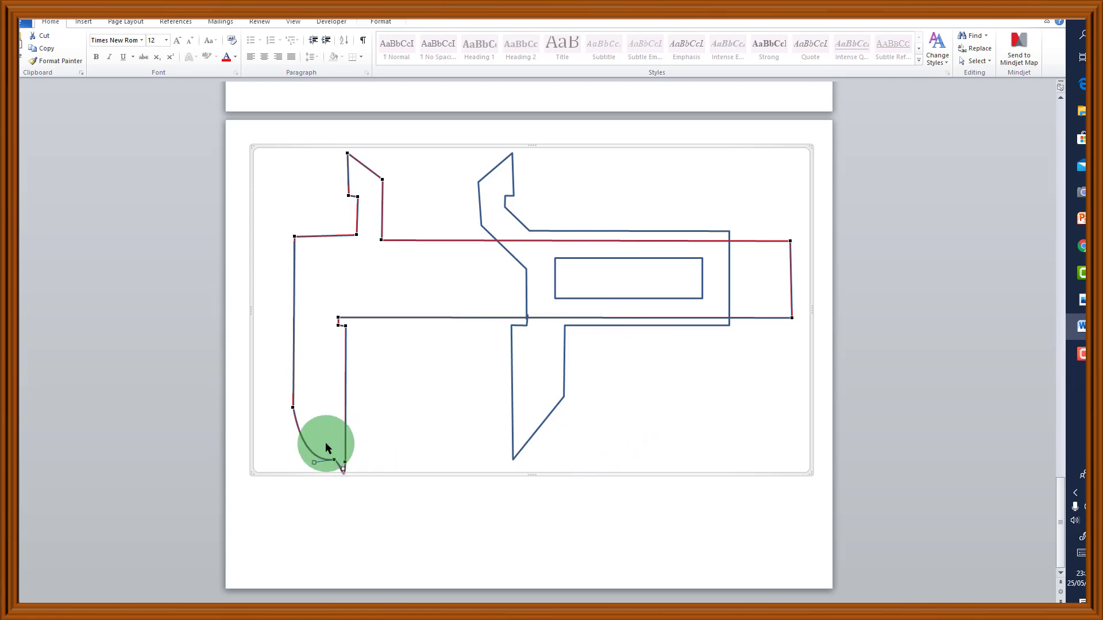
pyautogui.hotkey('ctrl', 'z')
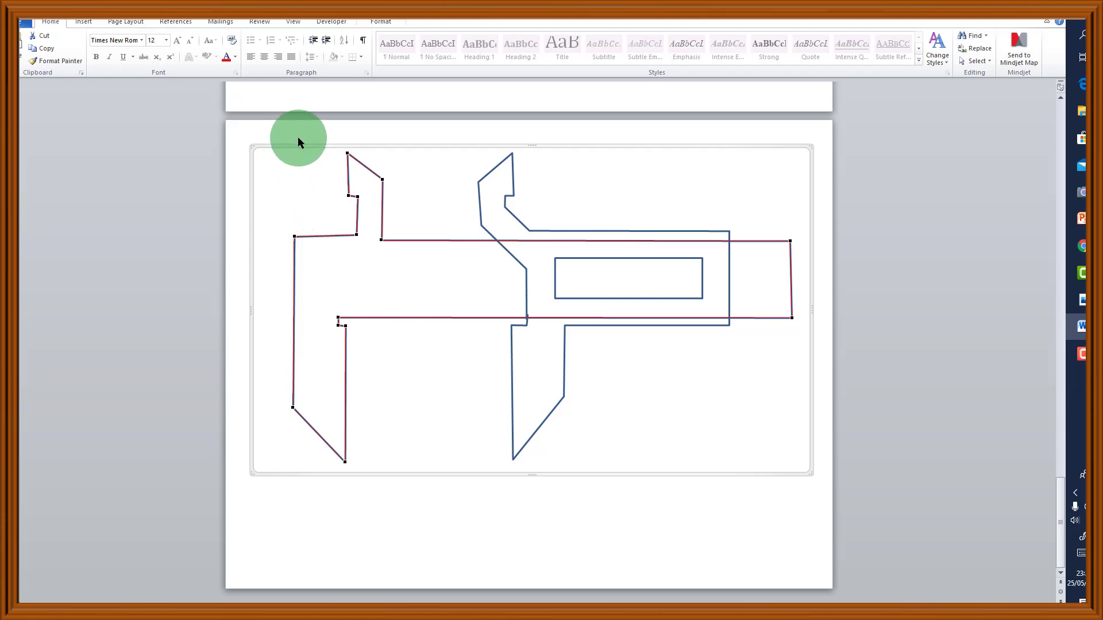
# Step: Draw a near-vertical line about 21.41 cm tall on the page, to the left of the caliper
pyautogui.click(84, 22)
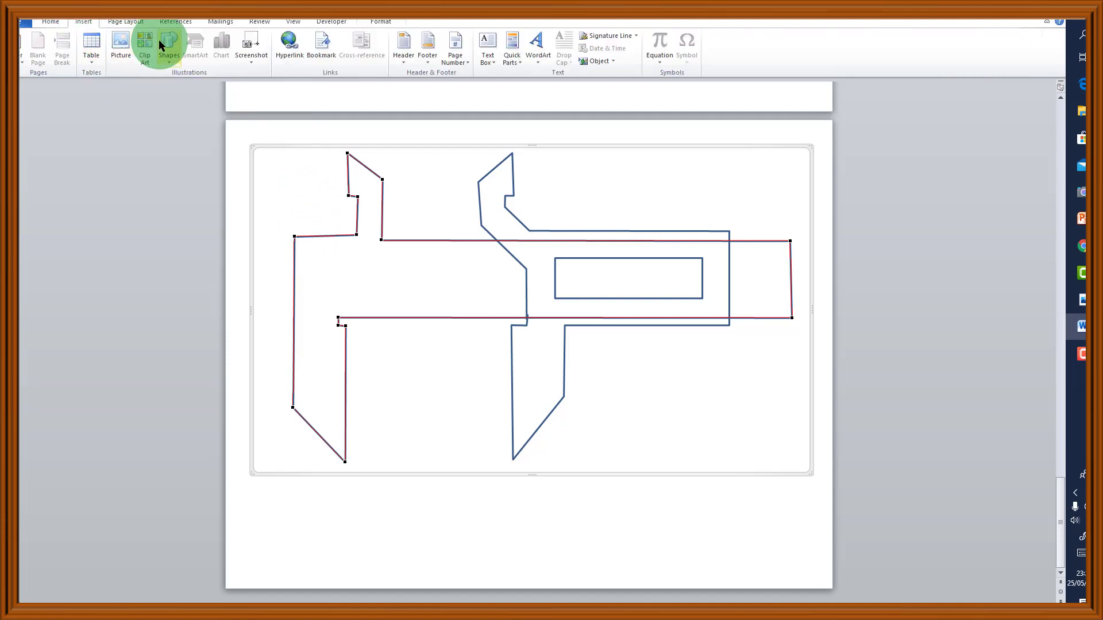
pyautogui.click(170, 50)
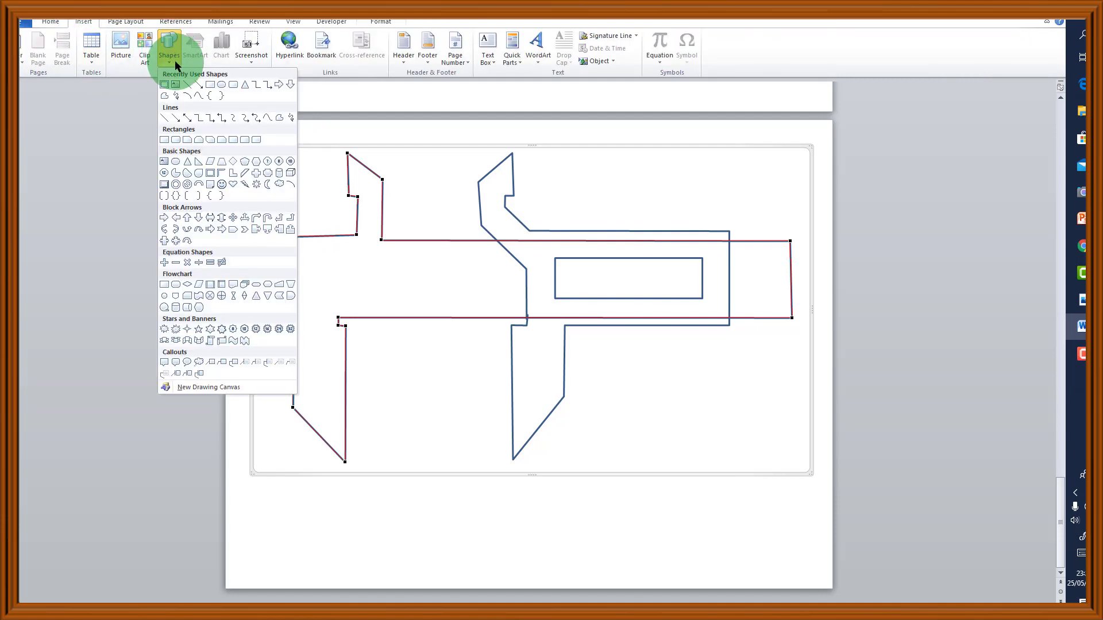
pyautogui.click(188, 84)
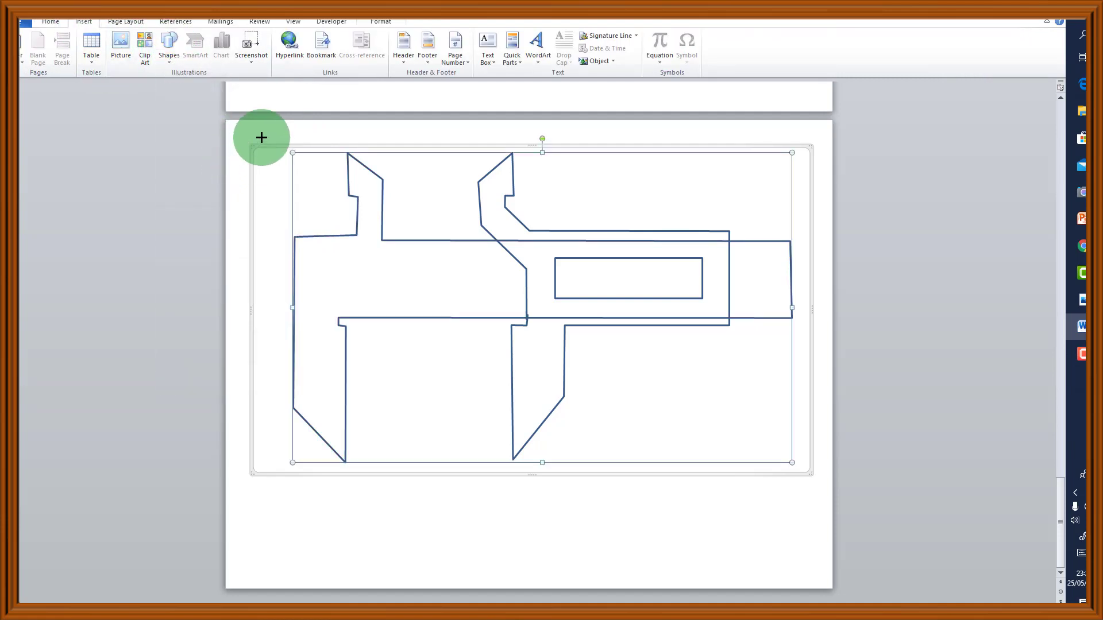
pyautogui.moveTo(262, 136)
pyautogui.mouseDown()
pyautogui.moveTo(317, 191)
pyautogui.moveTo(293, 327)
pyautogui.moveTo(261, 412)
pyautogui.moveTo(266, 529)
pyautogui.moveTo(255, 587)
pyautogui.mouseUp()
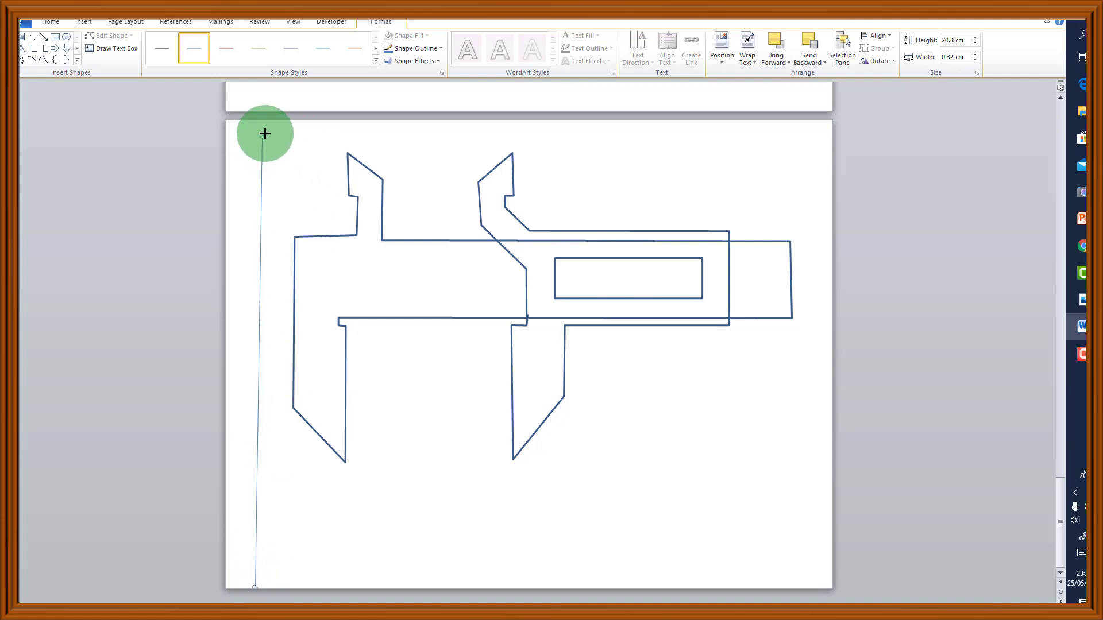
pyautogui.moveTo(263, 123); pyautogui.dragTo(262, 123)
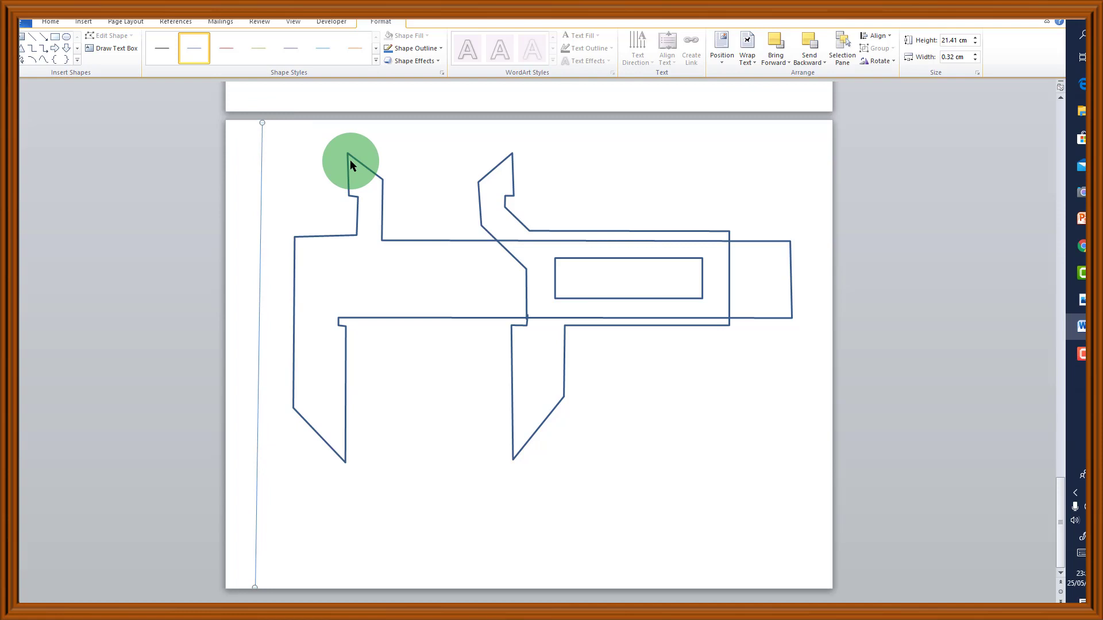
# Step: Move the line to the page's left edge and straighten it to exactly vertical, about 20.82 cm tall
pyautogui.press('Left')
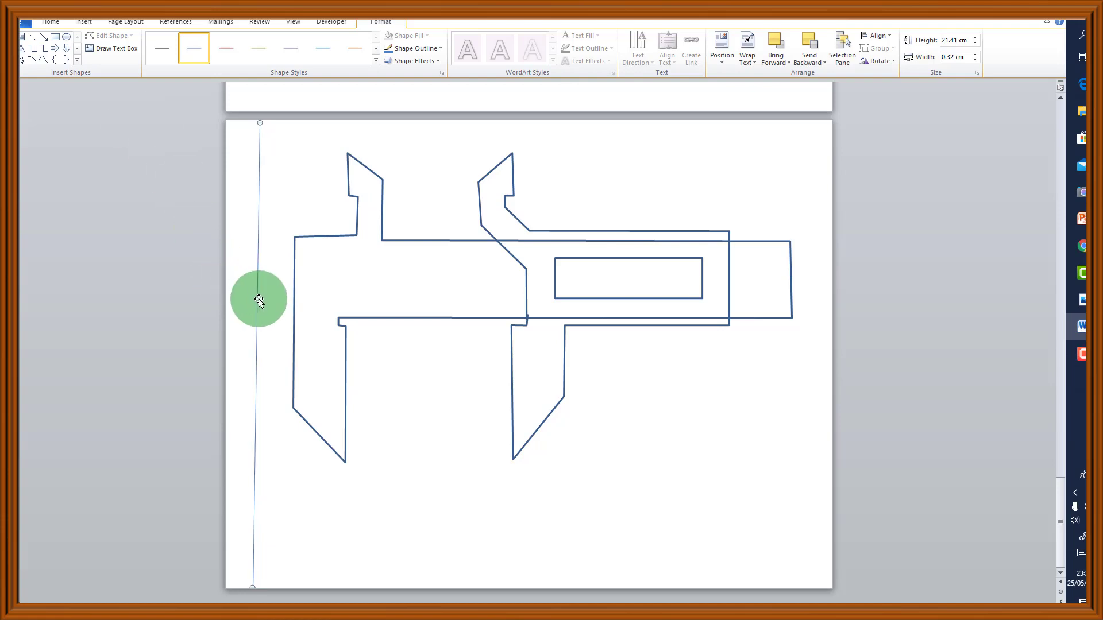
pyautogui.moveTo(259, 298); pyautogui.dragTo(231, 294)
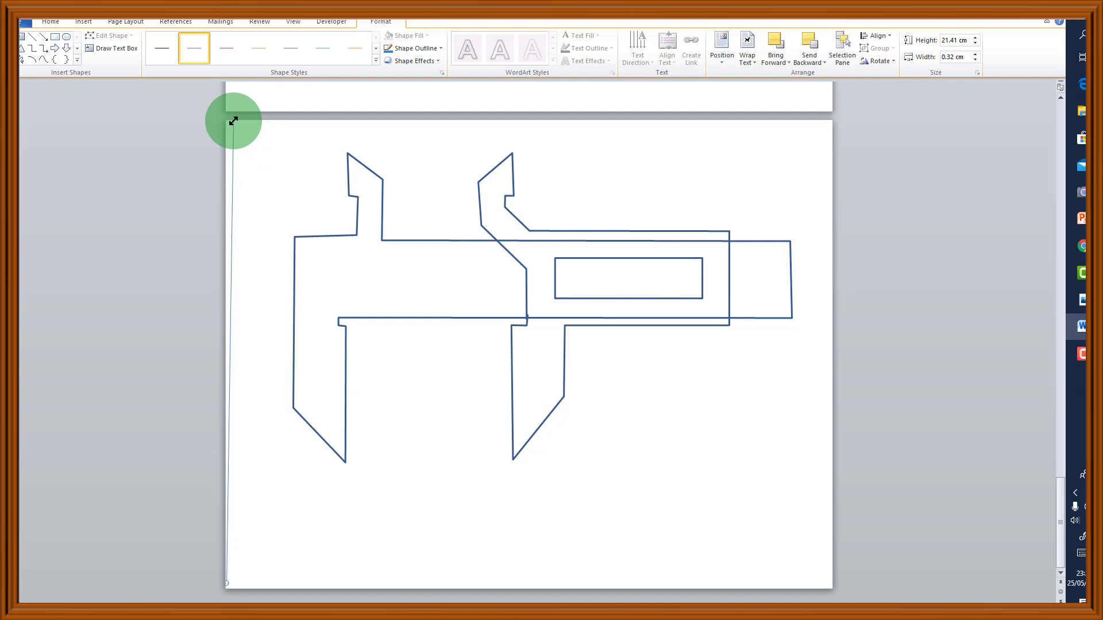
pyautogui.moveTo(233, 121); pyautogui.dragTo(227, 118)
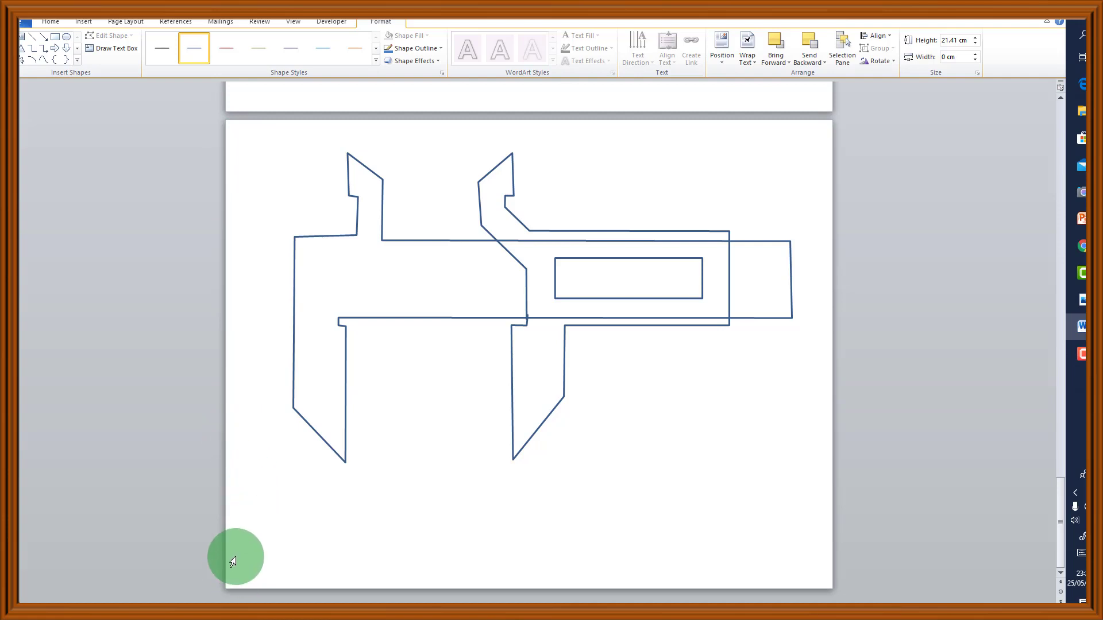
pyautogui.hotkey('ctrl', 'z')
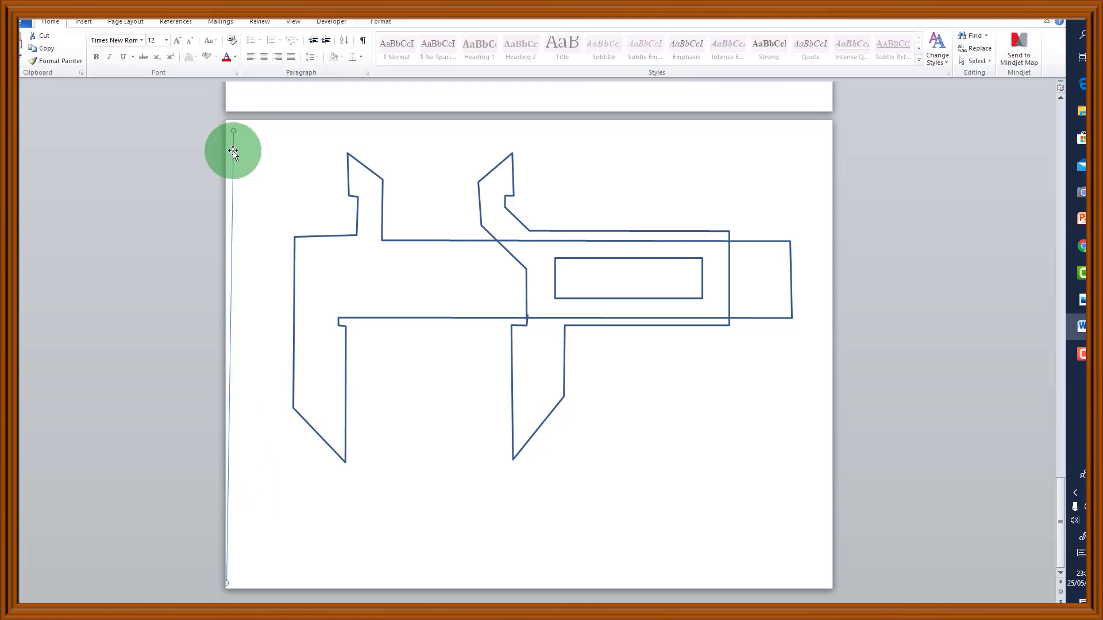
pyautogui.moveTo(235, 132); pyautogui.dragTo(227, 132)
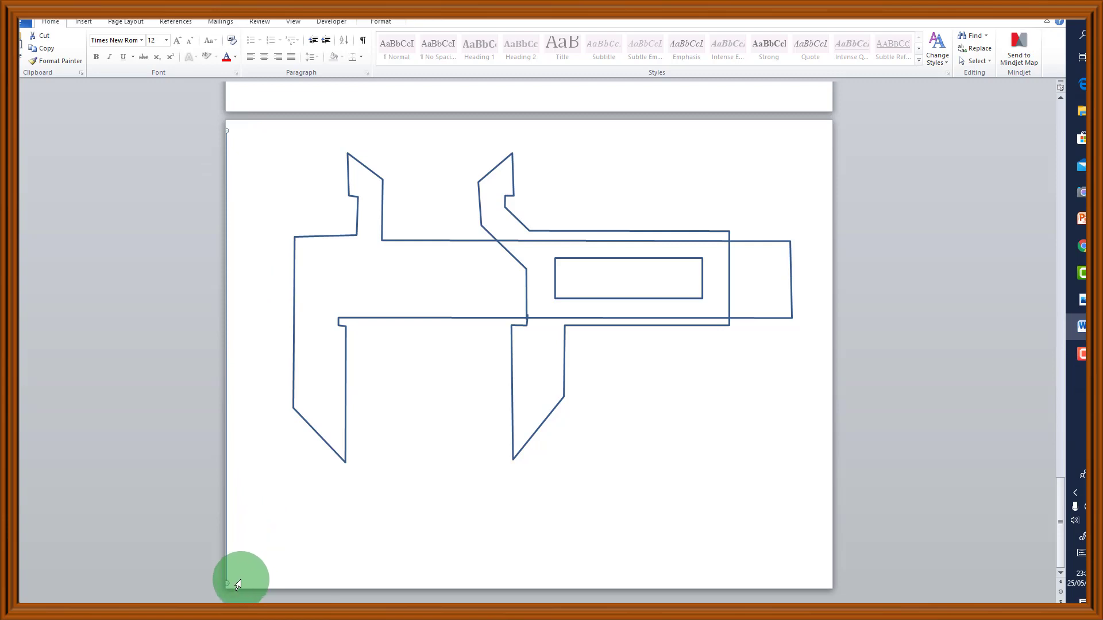
pyautogui.moveTo(226, 583); pyautogui.dragTo(225, 585)
# Step: Apply the black line style to the vertical line and move it onto the left edge of the caliper body
pyautogui.click(372, 23)
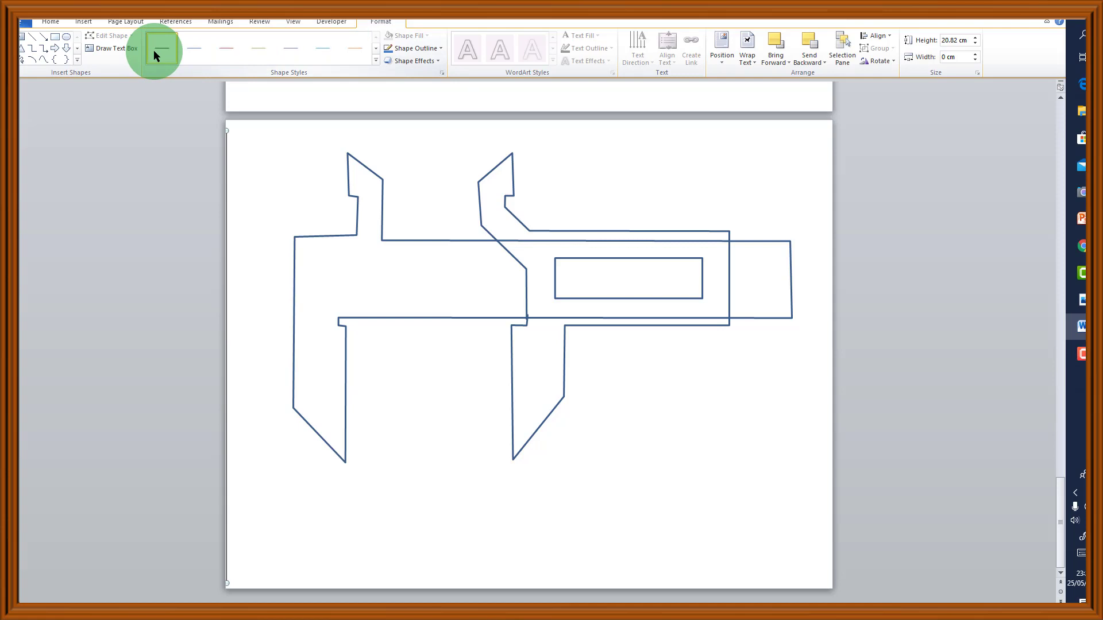
pyautogui.click(153, 50)
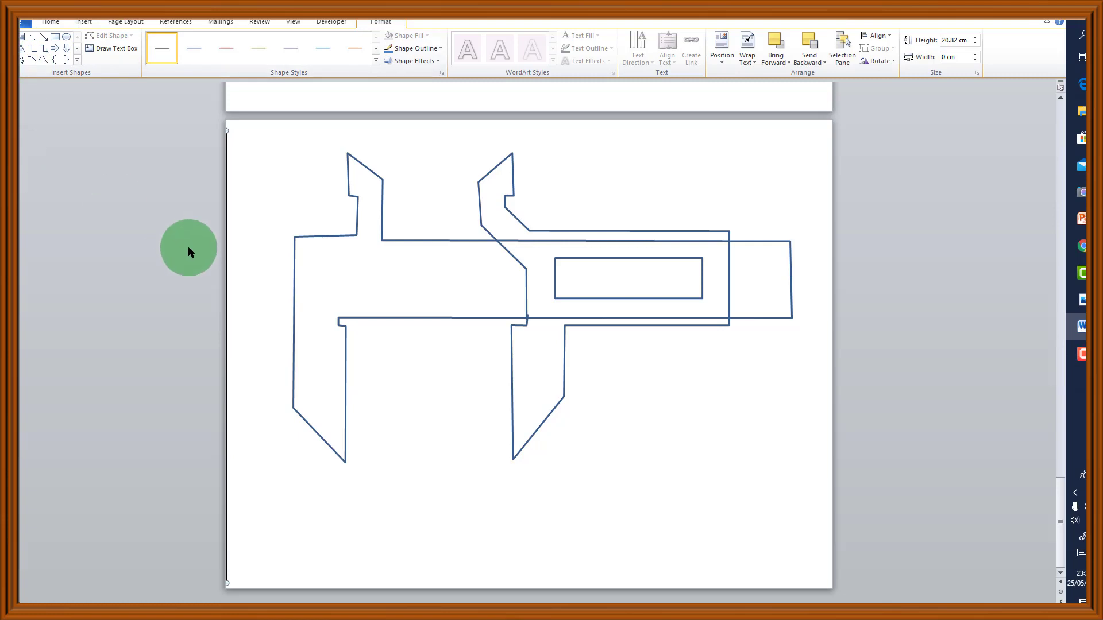
pyautogui.moveTo(226, 300); pyautogui.dragTo(285, 293)
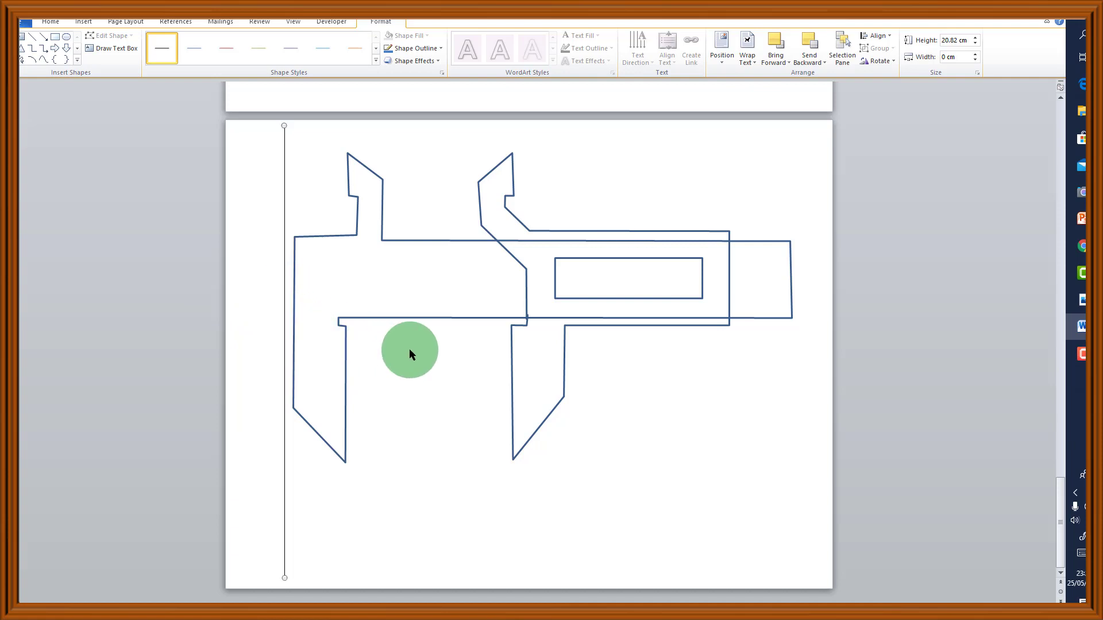
pyautogui.press('Right')
pyautogui.press('Right')
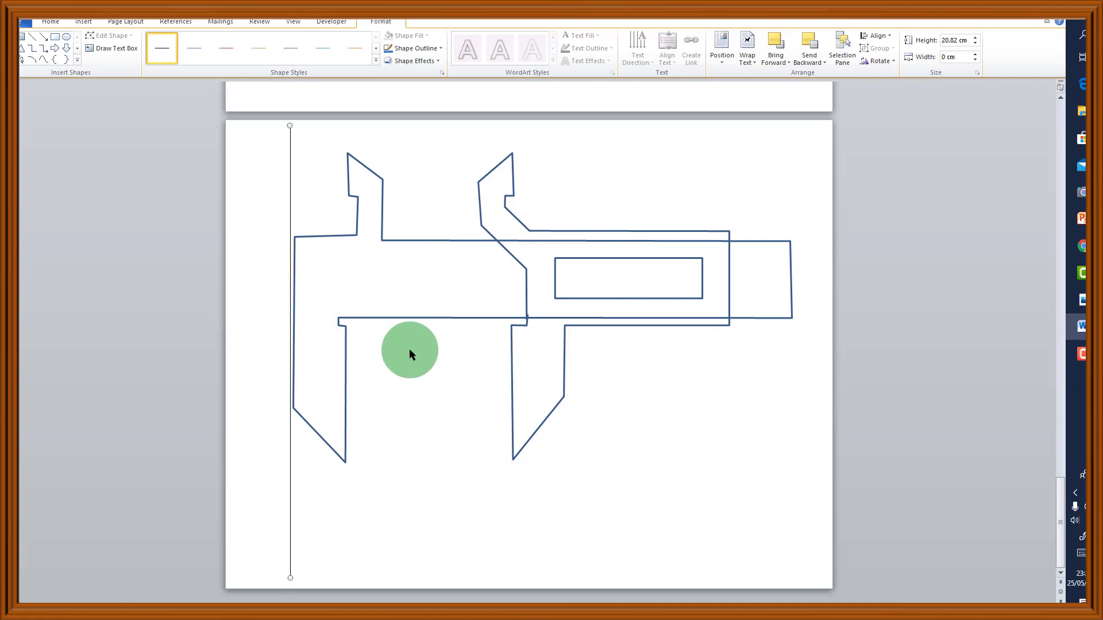
pyautogui.press('Right')
pyautogui.press('Right')
pyautogui.press('Right')
pyautogui.press('Right')
pyautogui.press('Right')
pyautogui.press('Right')
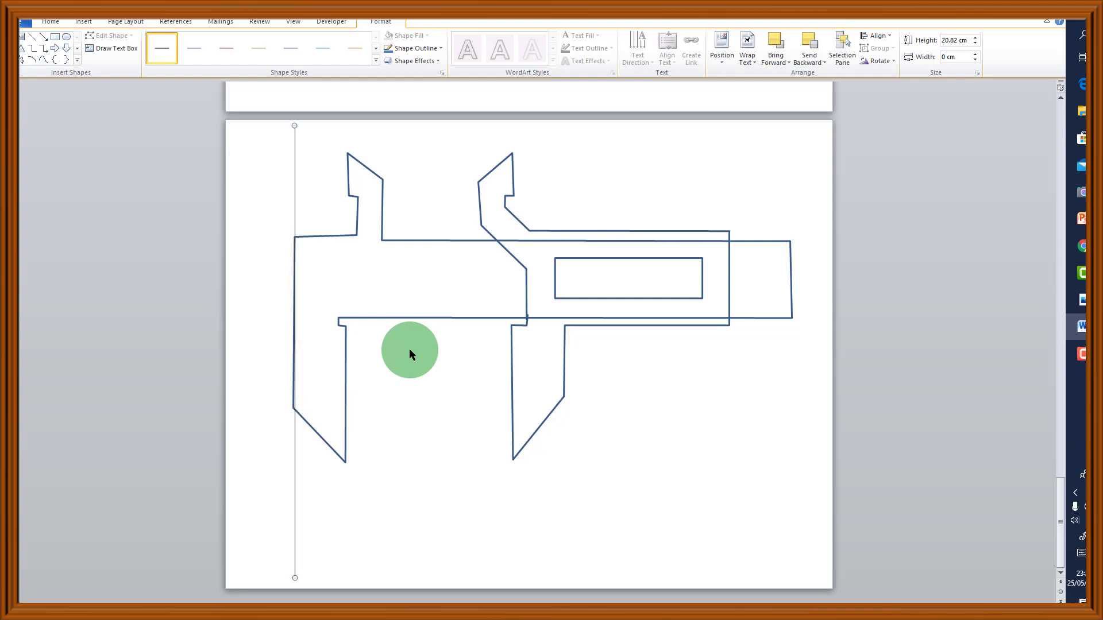
# Step: Shift the vertical guide line right to the pointed tip of the fixed upper jaw
pyautogui.press('Right')
pyautogui.press('Right')
pyautogui.press('Right')
pyautogui.press('Right')
pyautogui.press('Right')
pyautogui.press('Right')
pyautogui.press('Right')
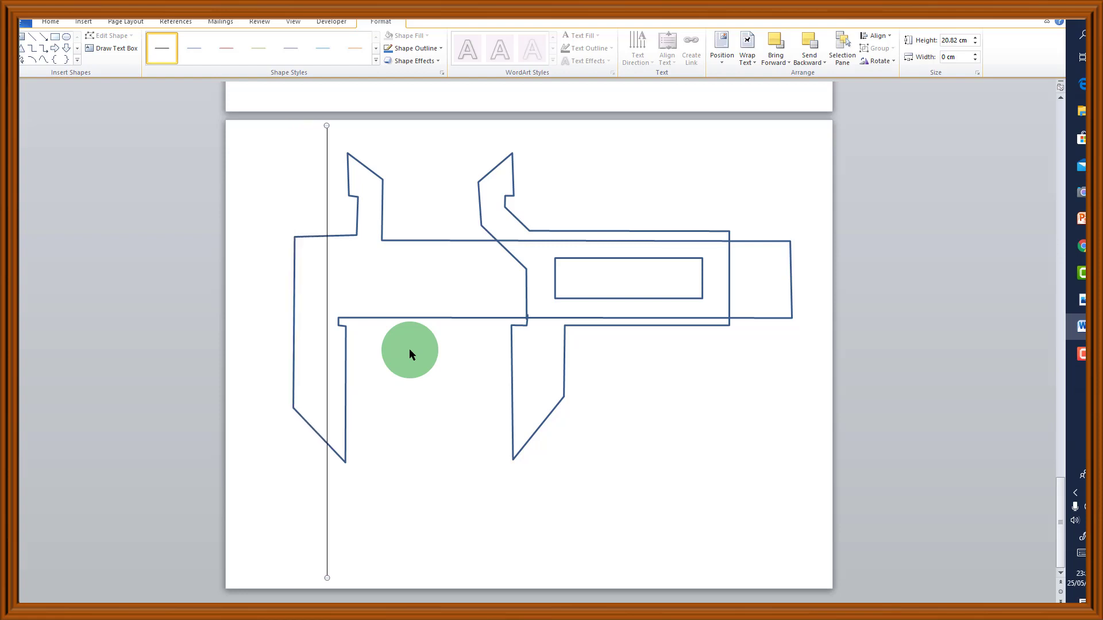
pyautogui.hotkey('ctrl', 'Right')
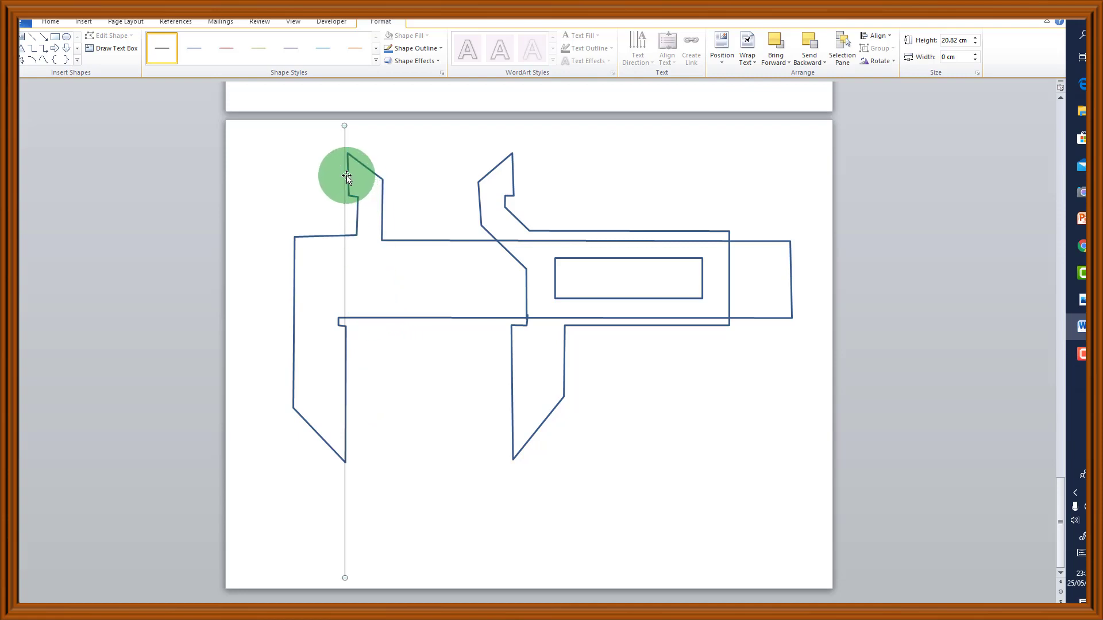
pyautogui.hotkey('ctrl', 'Right')
pyautogui.hotkey('ctrl', 'Right')
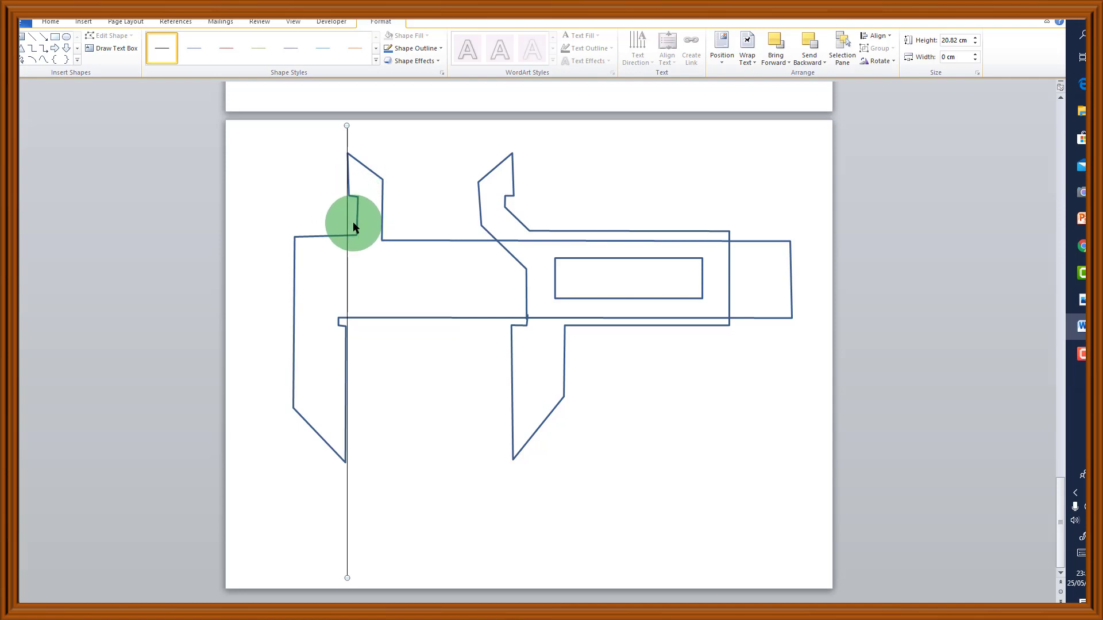
# Step: Nudge the vertical guide line right in fine increments toward the notch edge below the fixed upper jaw's tip
pyautogui.hotkey('ctrl', 'Right')
pyautogui.hotkey('ctrl', 'Right')
pyautogui.hotkey('ctrl', 'Right')
pyautogui.hotkey('ctrl', 'Right')
pyautogui.hotkey('ctrl', 'Right')
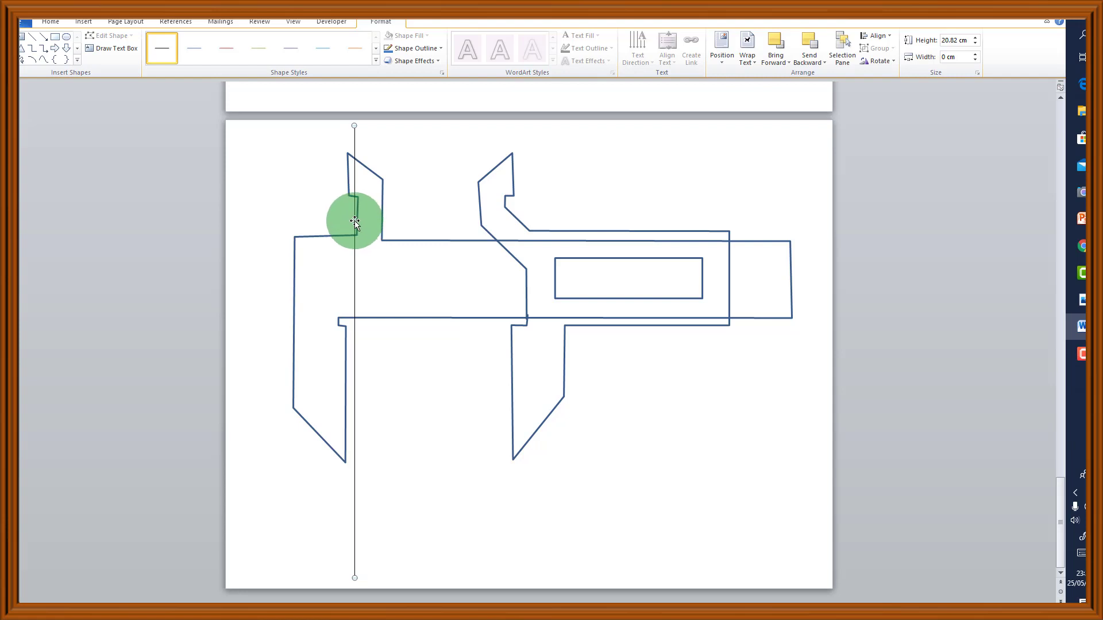